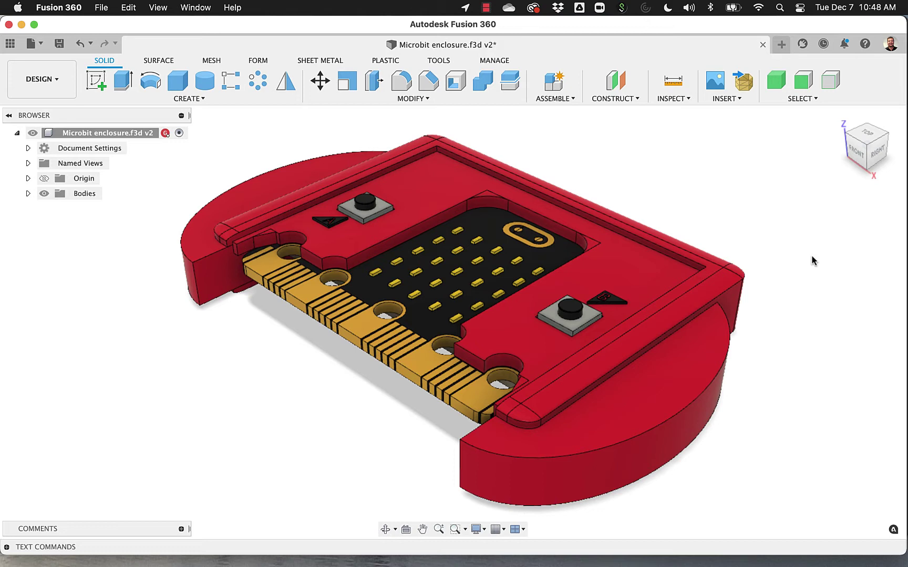
# Step: Keep Tinkercad as the pan, zoom and orbit shortcut style and turn on reverse zoom
pyautogui.press('F4')
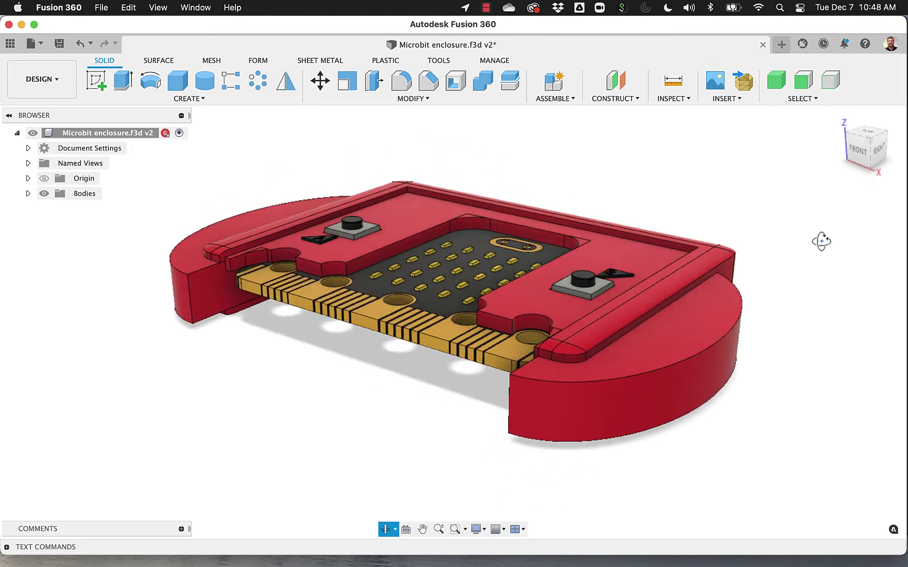
pyautogui.moveTo(819, 248)
pyautogui.mouseDown()
pyautogui.moveTo(809, 255)
pyautogui.moveTo(764, 249)
pyautogui.moveTo(811, 251)
pyautogui.moveTo(827, 264)
pyautogui.moveTo(789, 254)
pyautogui.moveTo(797, 232)
pyautogui.moveTo(825, 246)
pyautogui.moveTo(824, 271)
pyautogui.moveTo(813, 233)
pyautogui.moveTo(835, 264)
pyautogui.moveTo(828, 259)
pyautogui.mouseUp()
pyautogui.press('Escape')
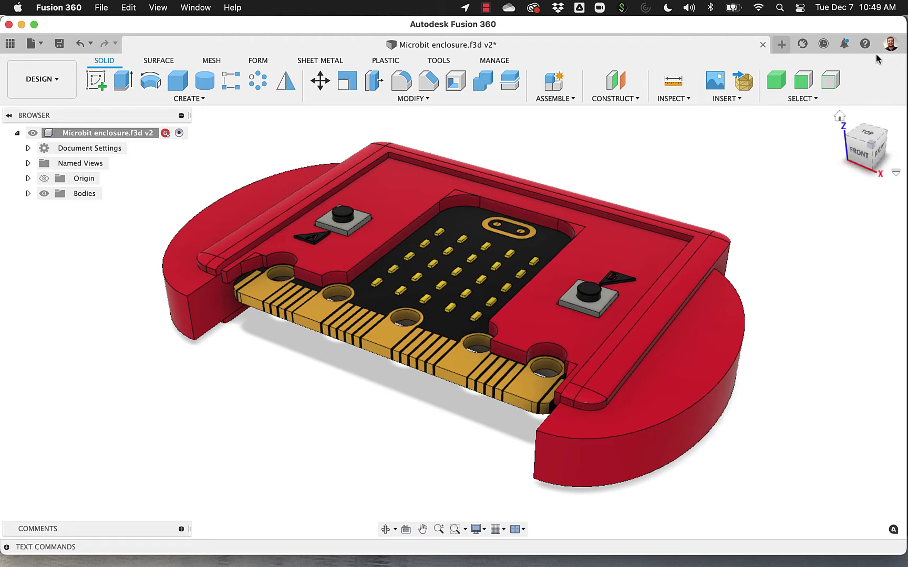
pyautogui.click(890, 45)
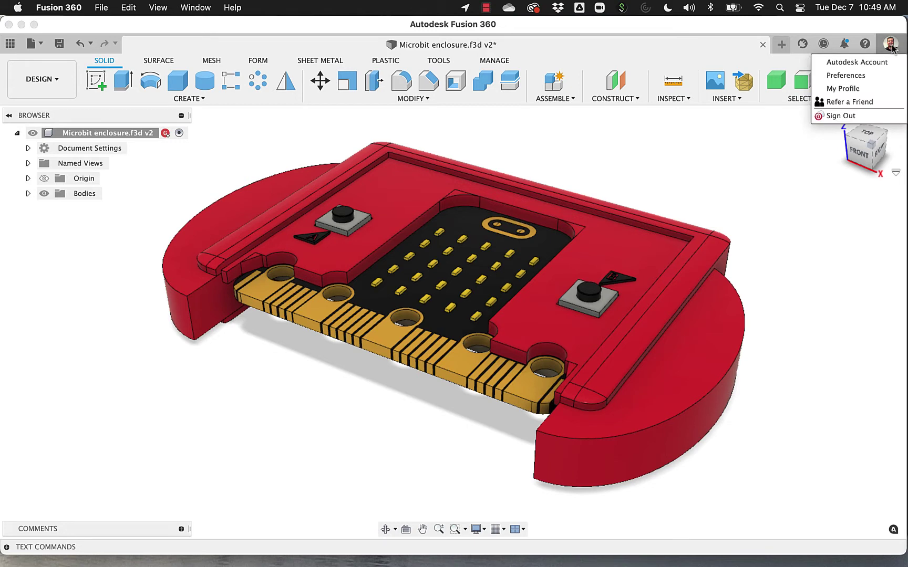
pyautogui.click(846, 75)
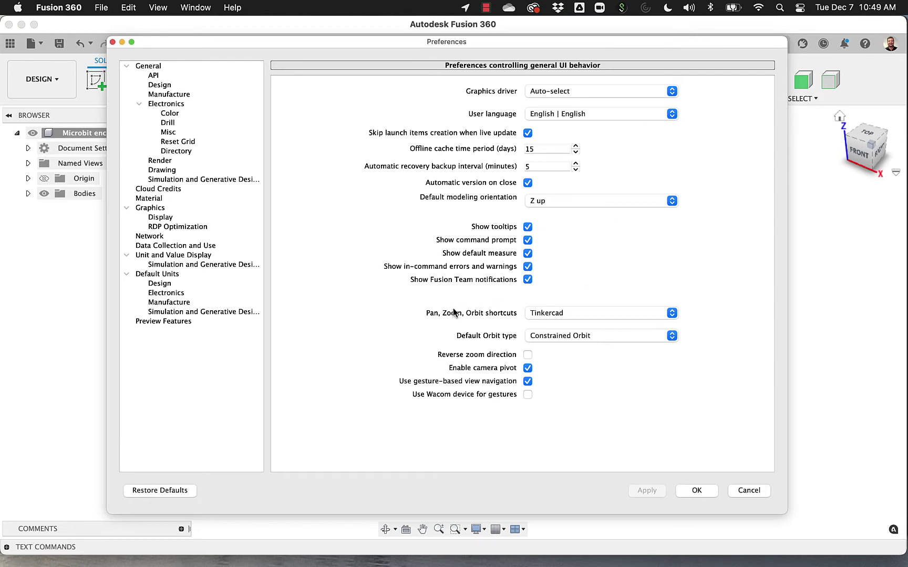
pyautogui.click(671, 313)
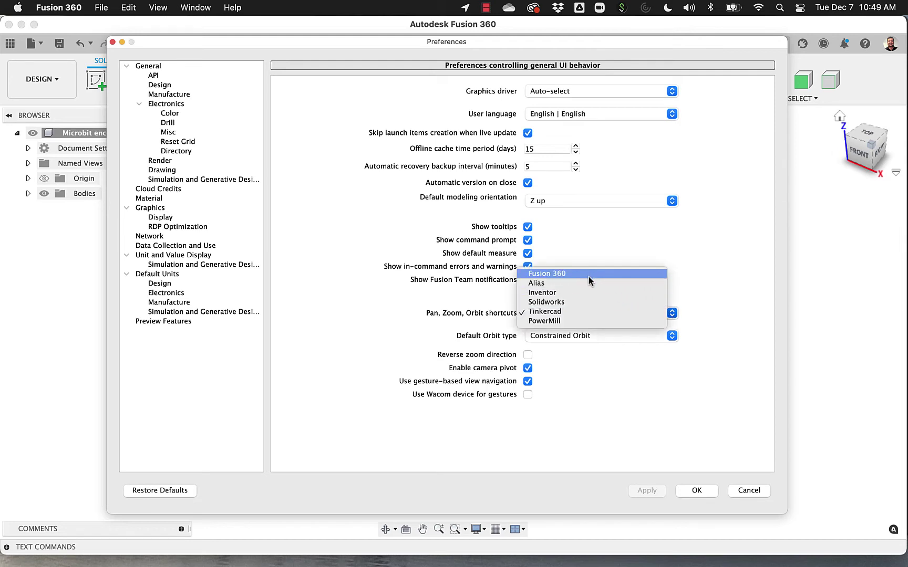
pyautogui.click(694, 309)
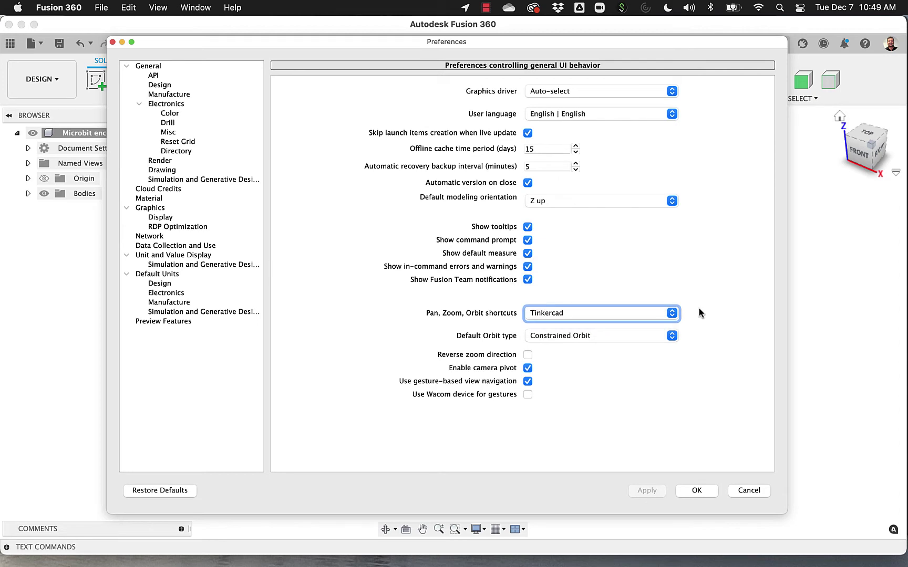
pyautogui.click(528, 356)
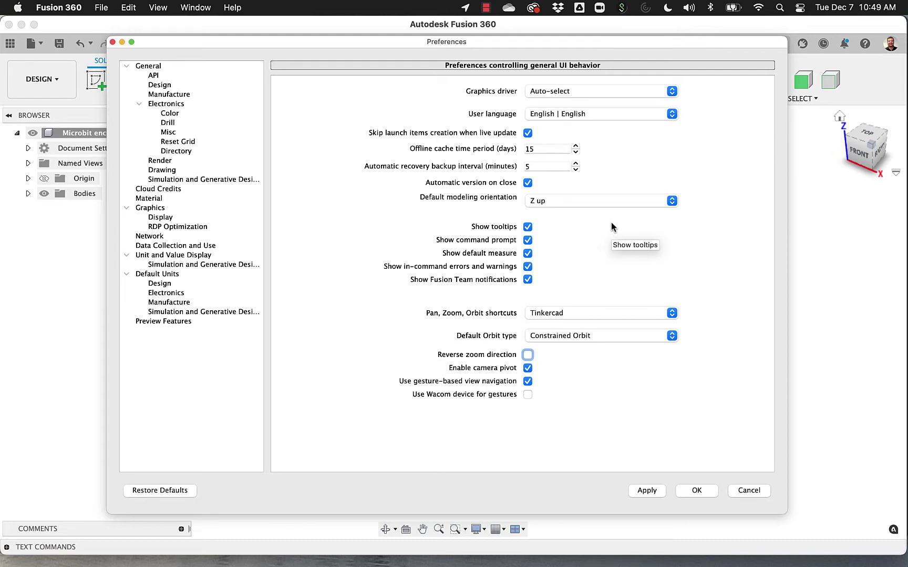
# Step: Set the default modeling orientation to Z up and apply the preferences
pyautogui.click(672, 201)
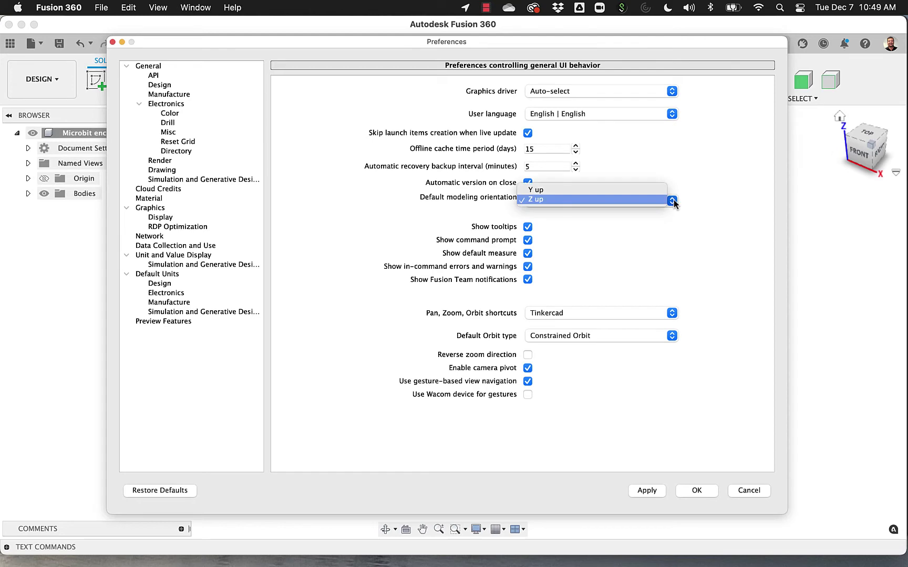
pyautogui.click(706, 204)
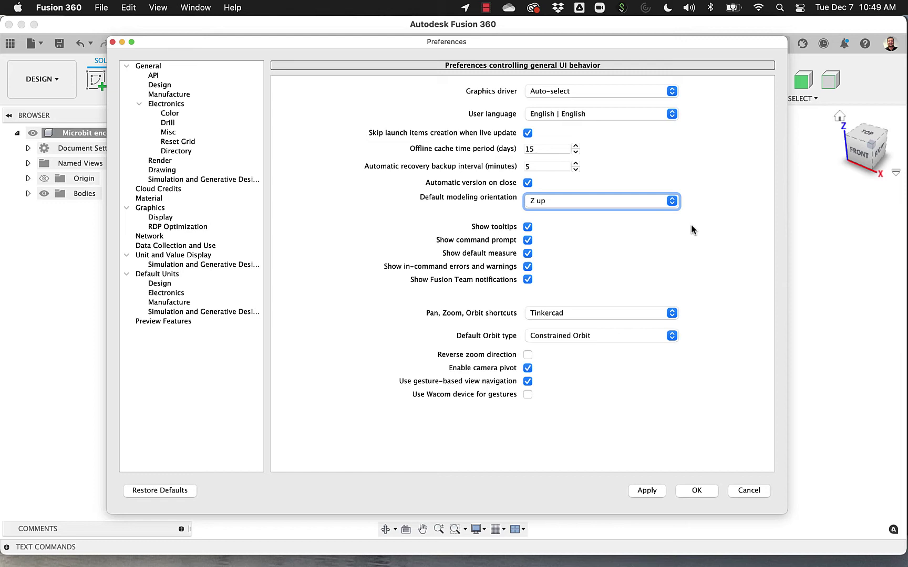
pyautogui.click(648, 490)
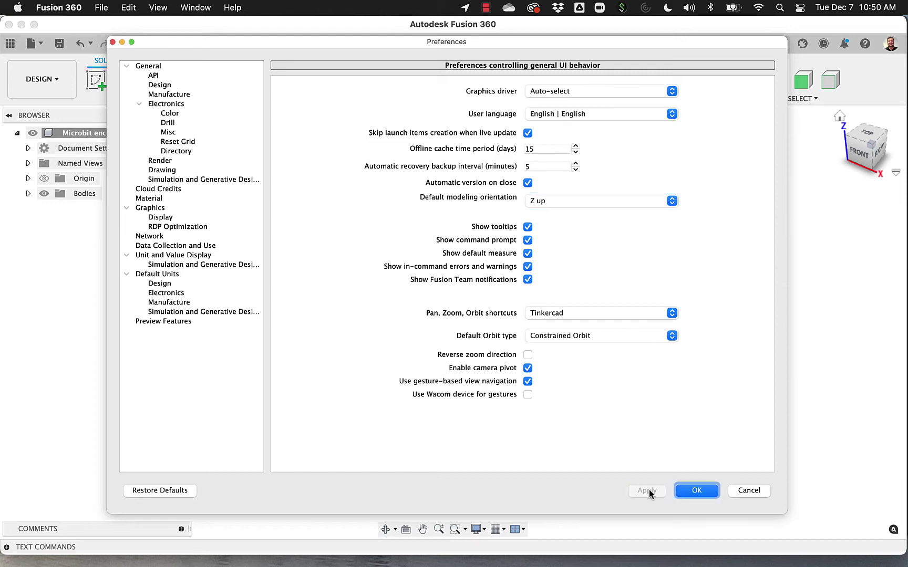
# Step: Accept Preferences with OK and return focus to the Microbit enclosure design
pyautogui.click(699, 490)
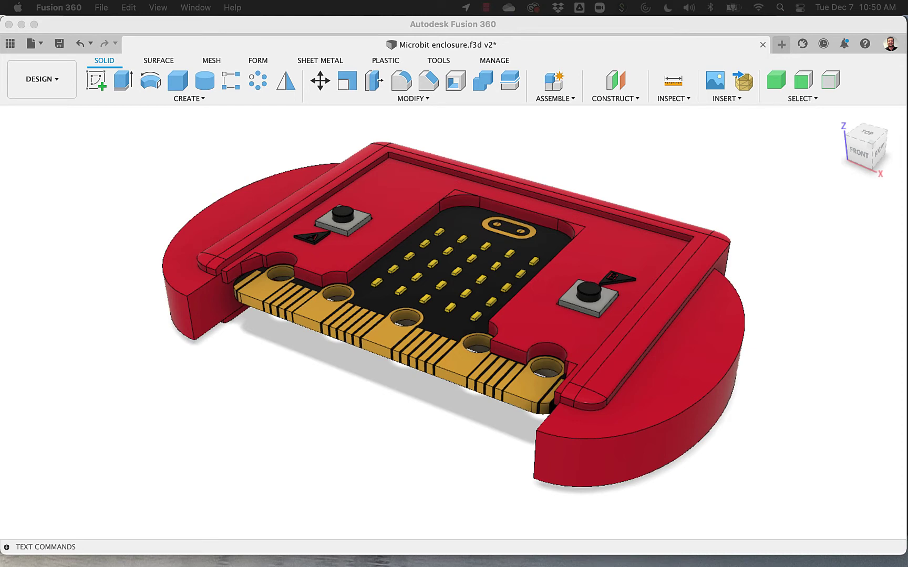
pyautogui.click(548, 147)
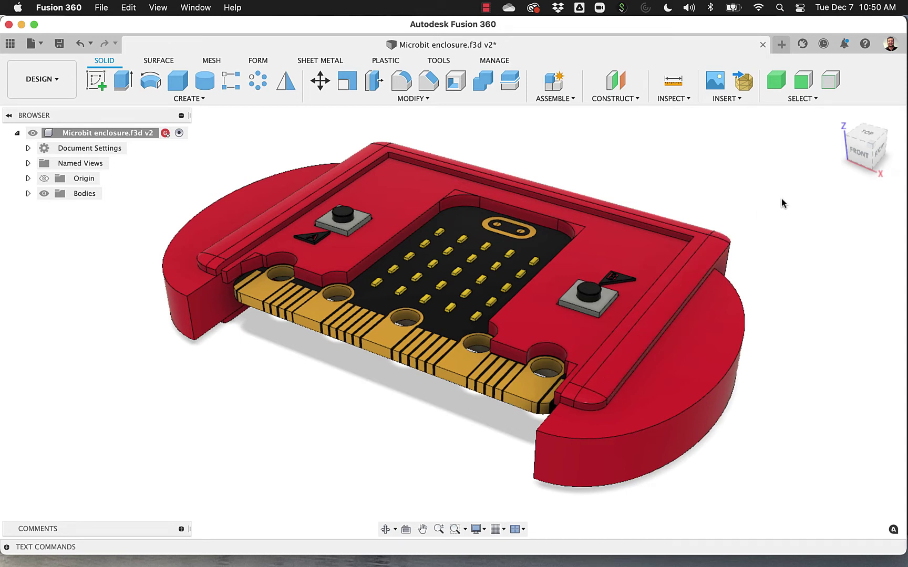
# Step: Check the Selection Priority options, then switch on Select Body Priority
pyautogui.click(793, 99)
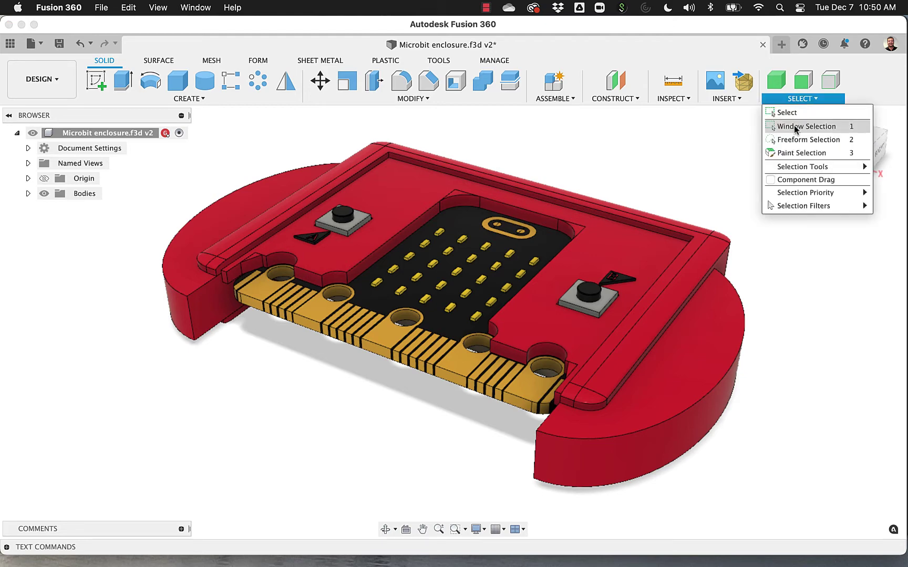
pyautogui.moveTo(833, 167)
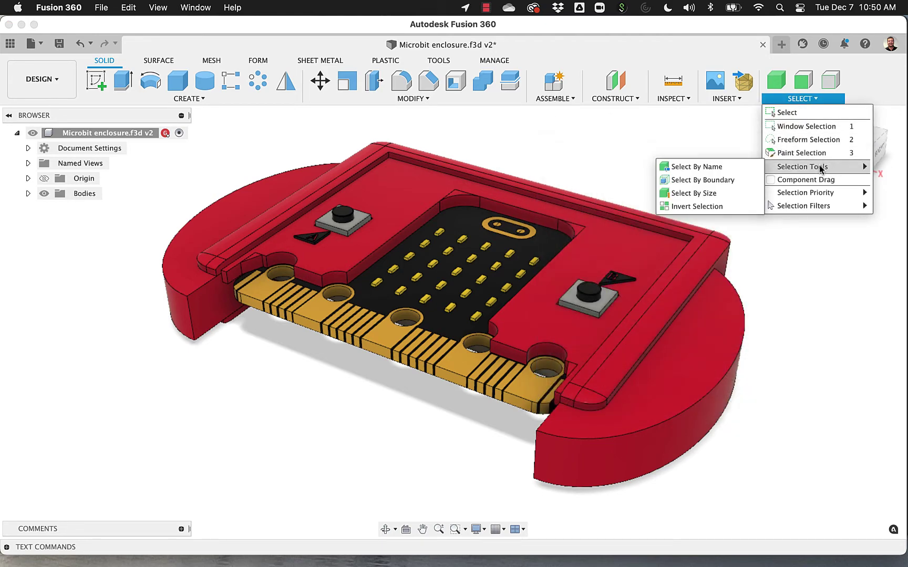
pyautogui.moveTo(823, 192)
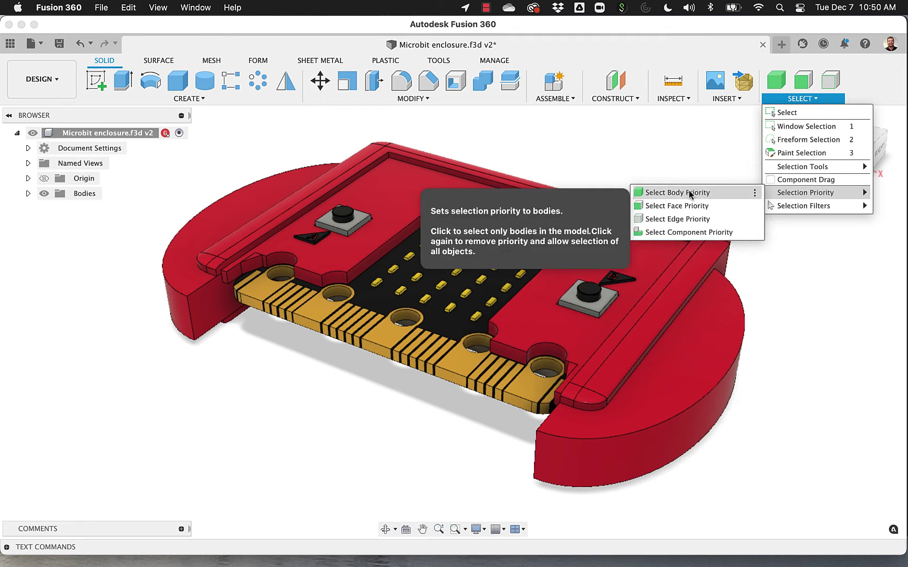
pyautogui.click(701, 161)
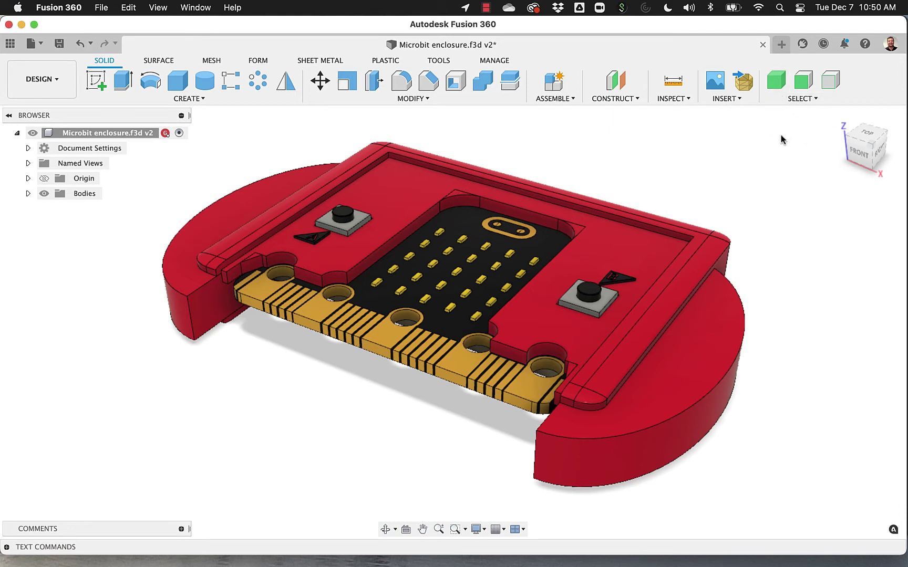
pyautogui.click(777, 82)
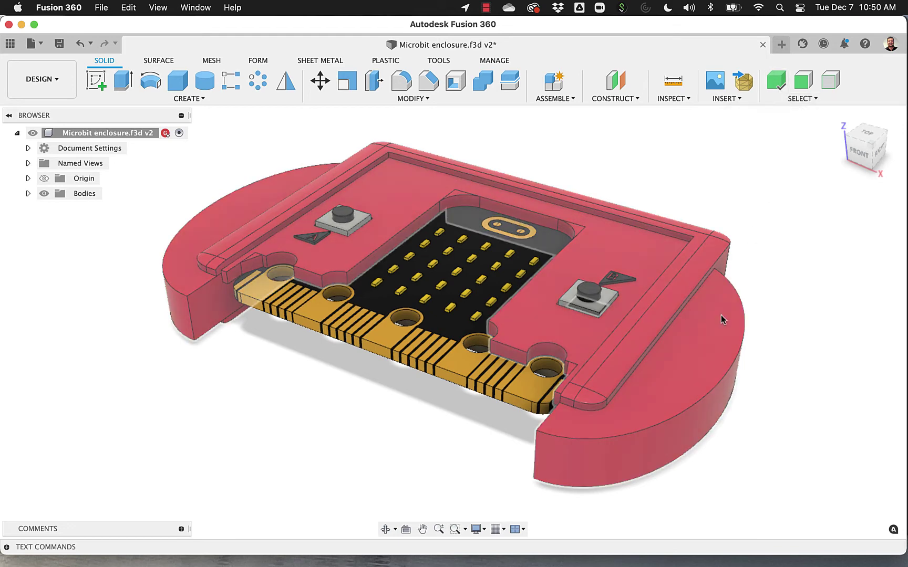
# Step: Test it by selecting the enclosure and the micro:bit board as whole bodies
pyautogui.click(721, 315)
pyautogui.click(744, 222)
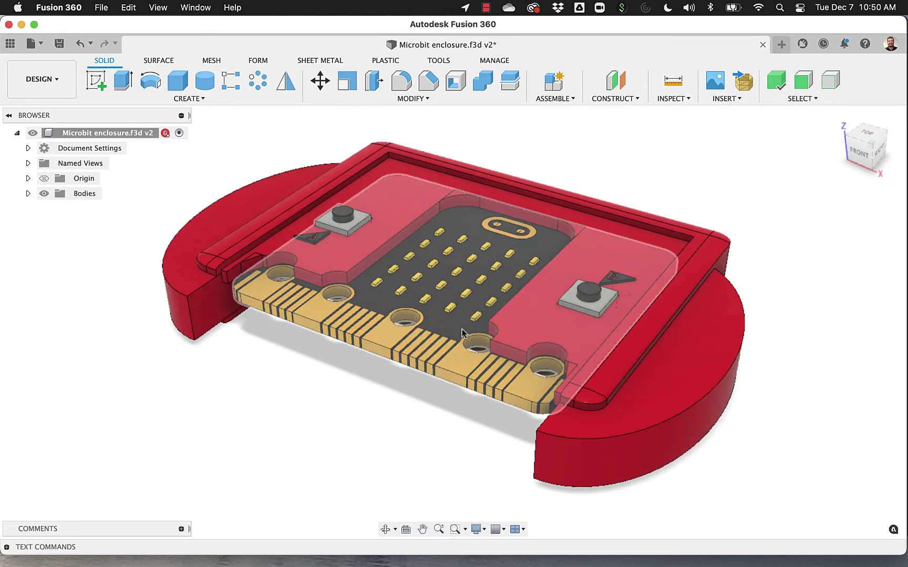
pyautogui.click(445, 332)
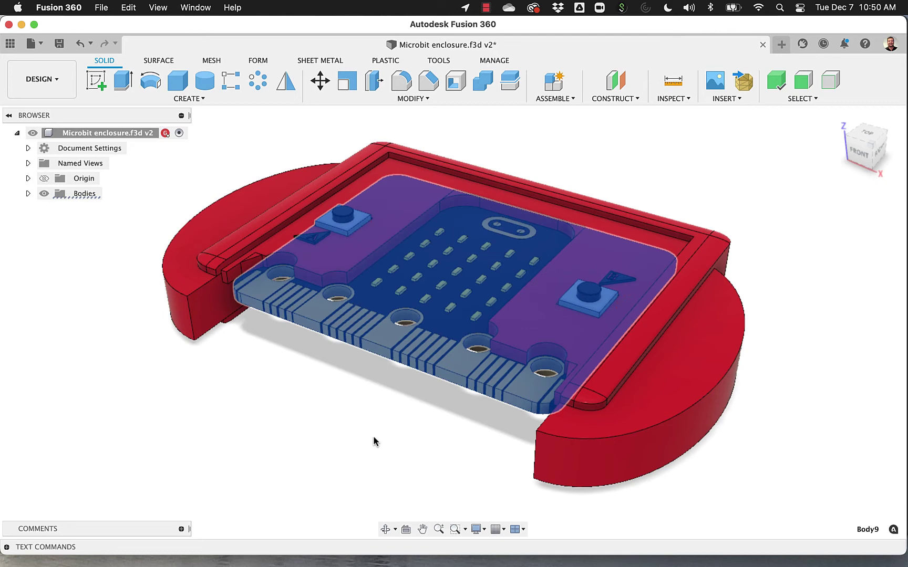
pyautogui.click(373, 438)
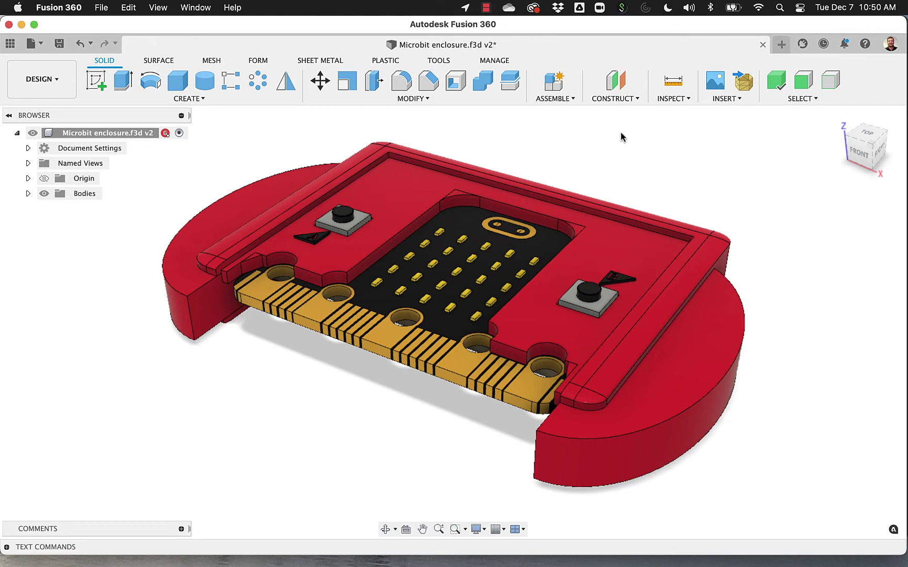
pyautogui.click(401, 81)
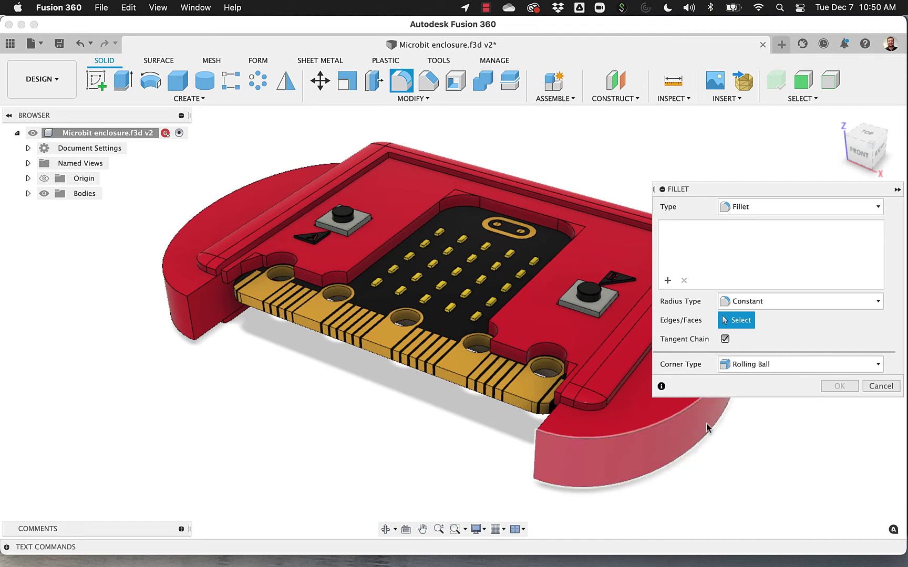
pyautogui.click(882, 388)
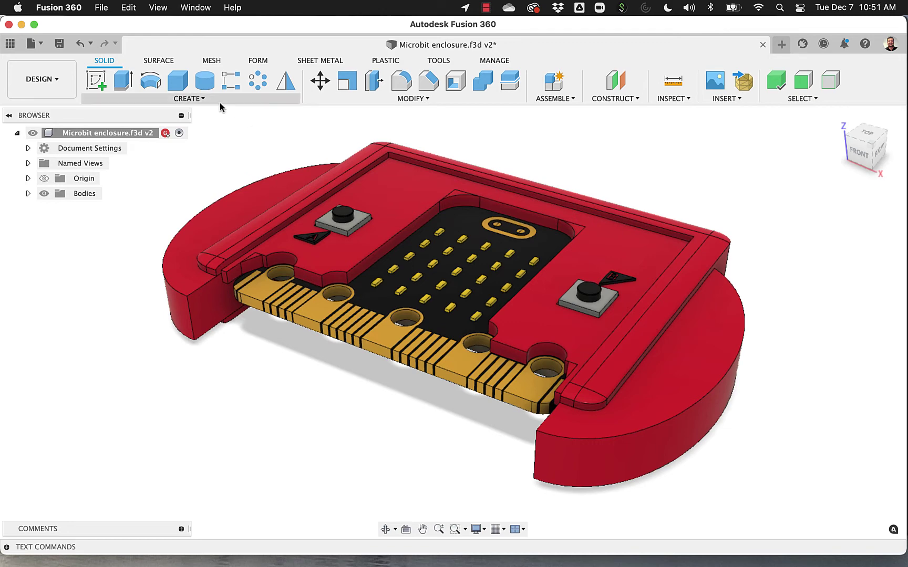
# Step: Toggle Sweep's Pin to Toolbar and Pin to Shortcuts options in the Create menu
pyautogui.click(203, 100)
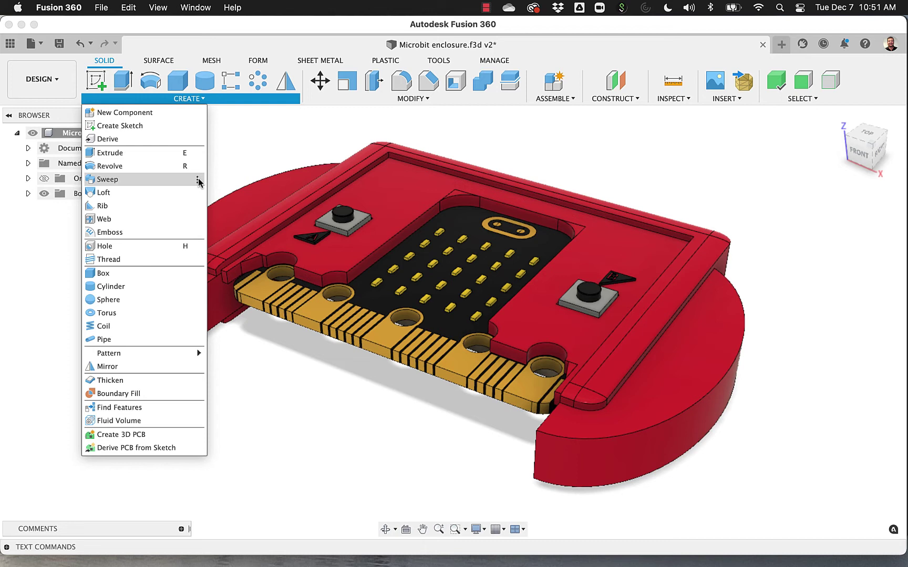
pyautogui.click(198, 181)
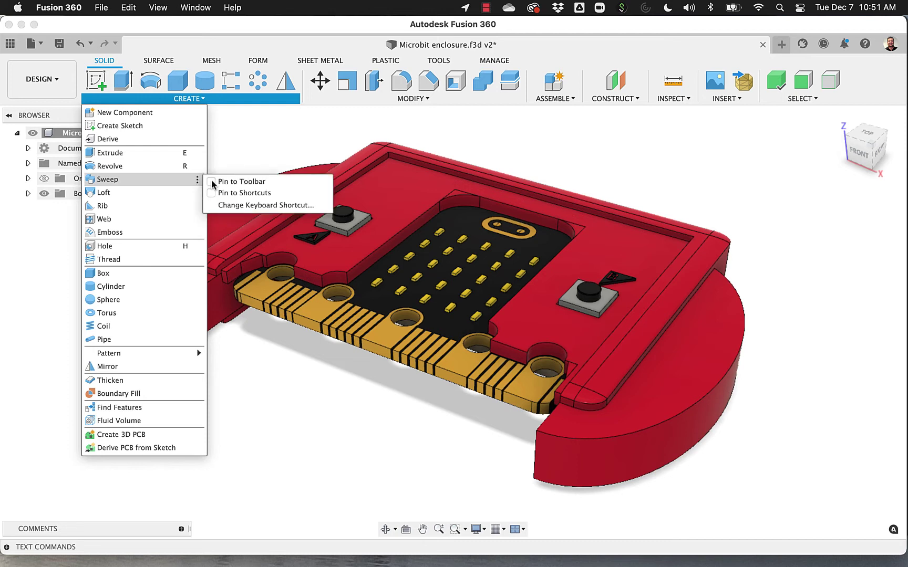
pyautogui.click(211, 181)
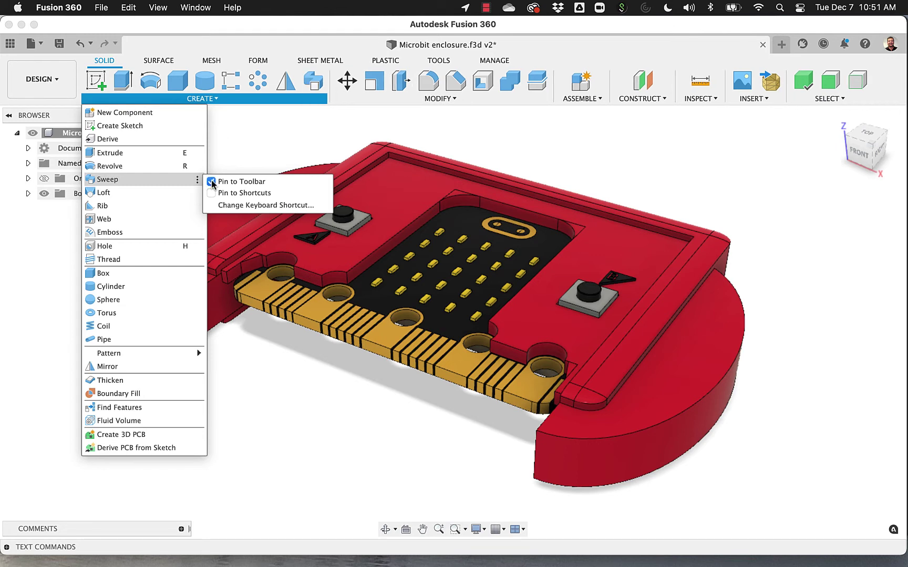
pyautogui.click(211, 193)
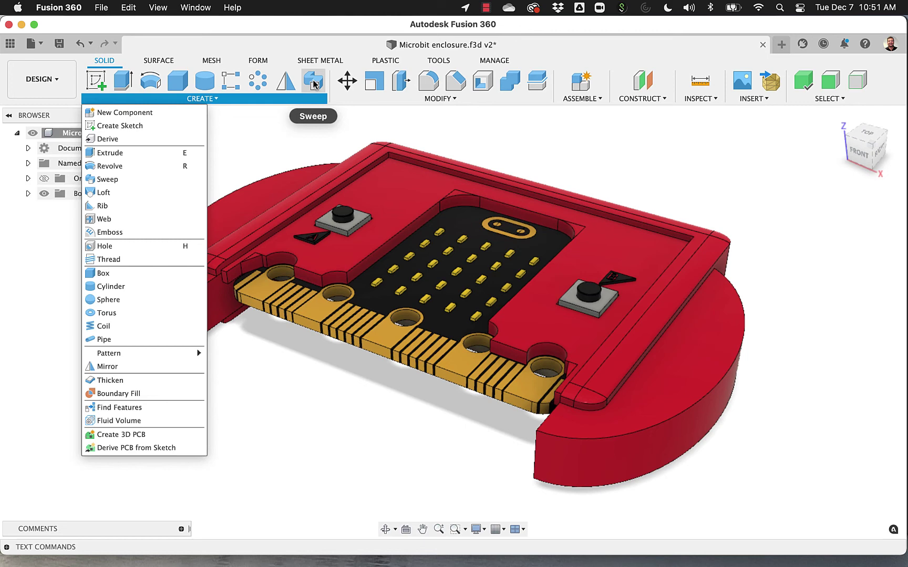
pyautogui.click(242, 166)
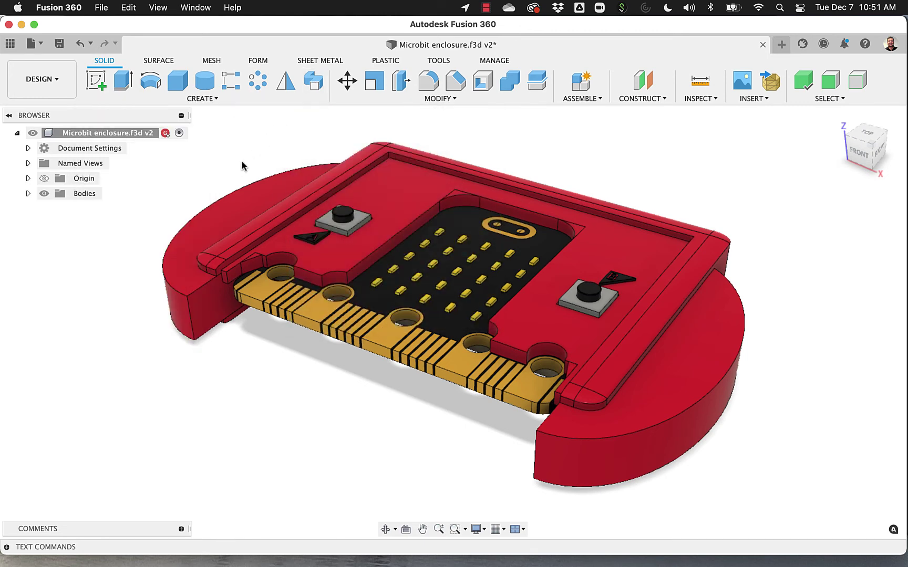
# Step: Remove Sweep from the toolbar by dragging its icon onto the canvas
pyautogui.click(215, 100)
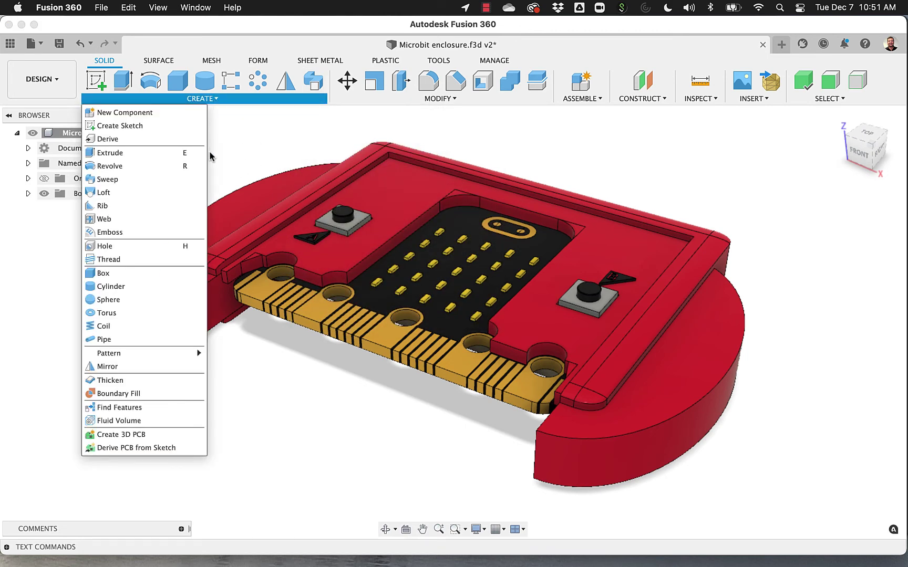
pyautogui.click(198, 181)
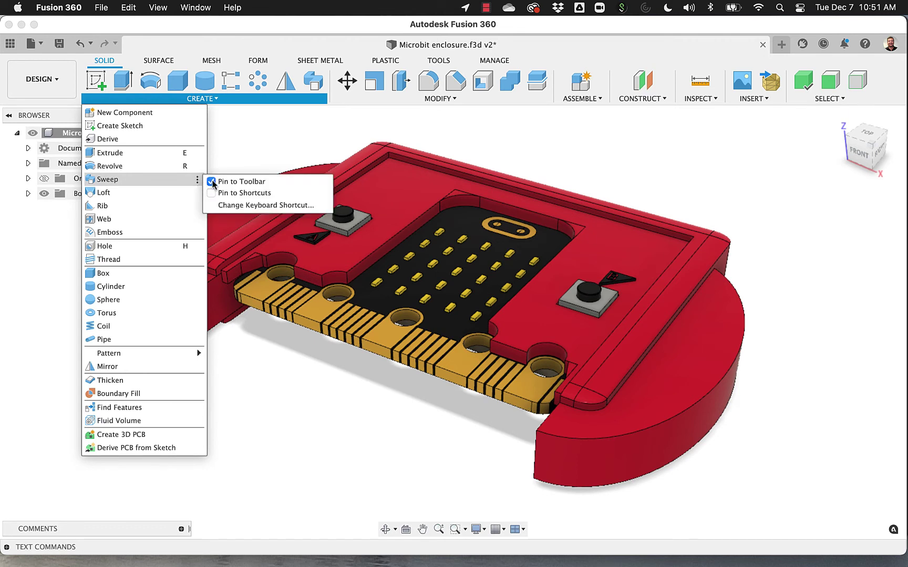
pyautogui.click(211, 182)
pyautogui.click(212, 182)
pyautogui.moveTo(313, 83); pyautogui.dragTo(256, 159)
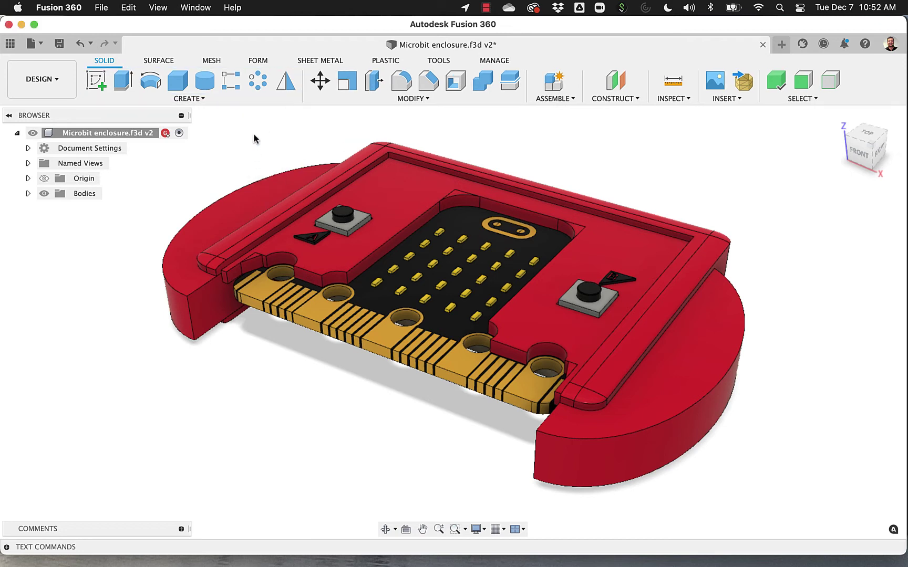
# Step: Drag Mirror left to sit after Box and Cylinder, before Rectangular Pattern
pyautogui.click(286, 87)
pyautogui.moveTo(286, 86); pyautogui.dragTo(222, 92)
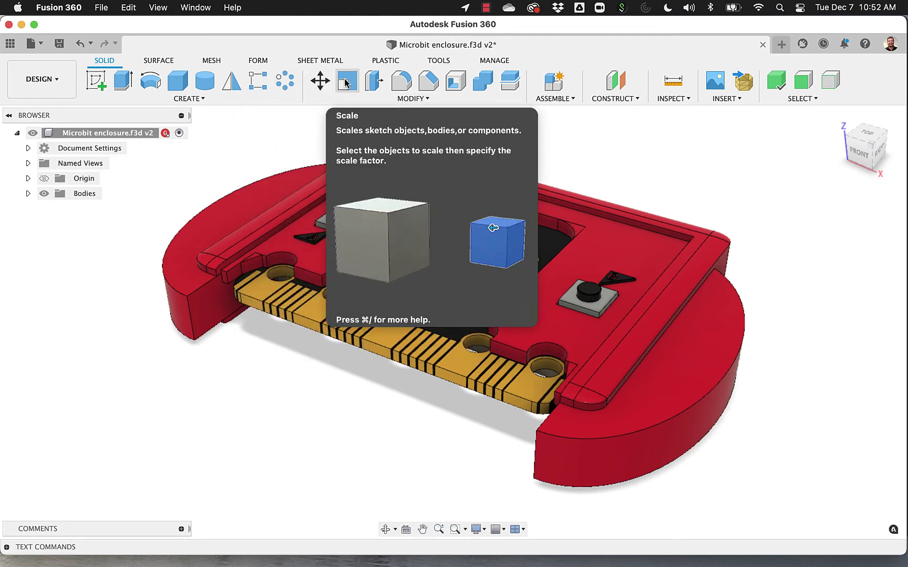
# Step: Glance at the Modify tools, then turn on Select Body Priority
pyautogui.click(422, 98)
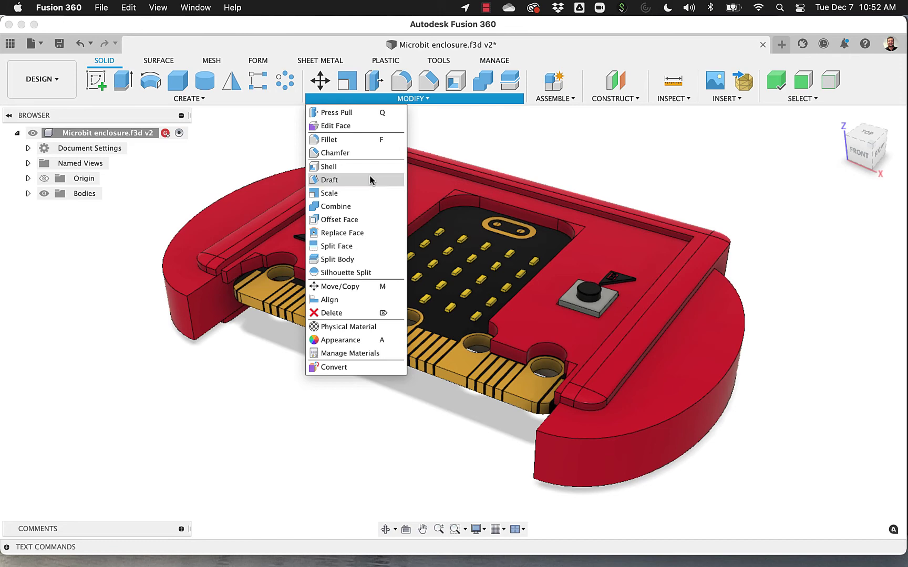
pyautogui.click(448, 126)
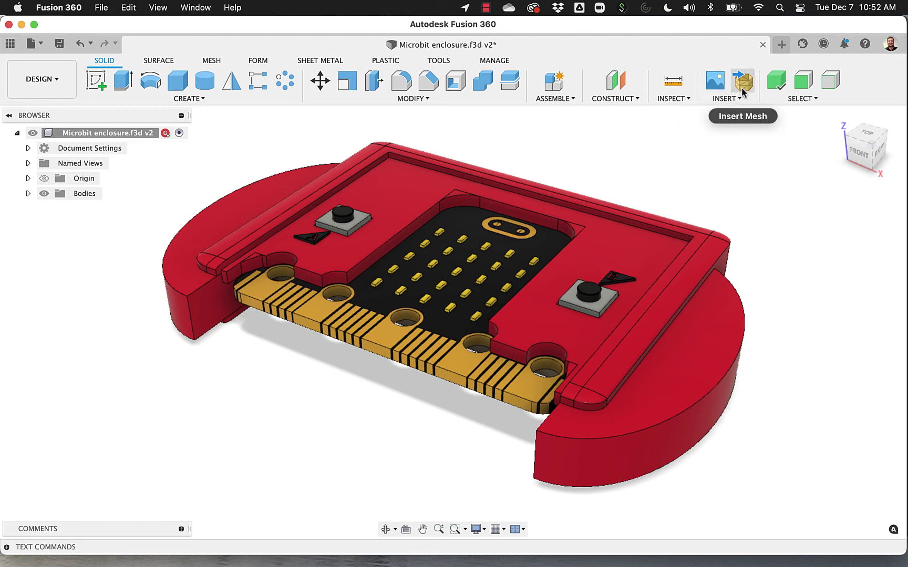
pyautogui.click(781, 84)
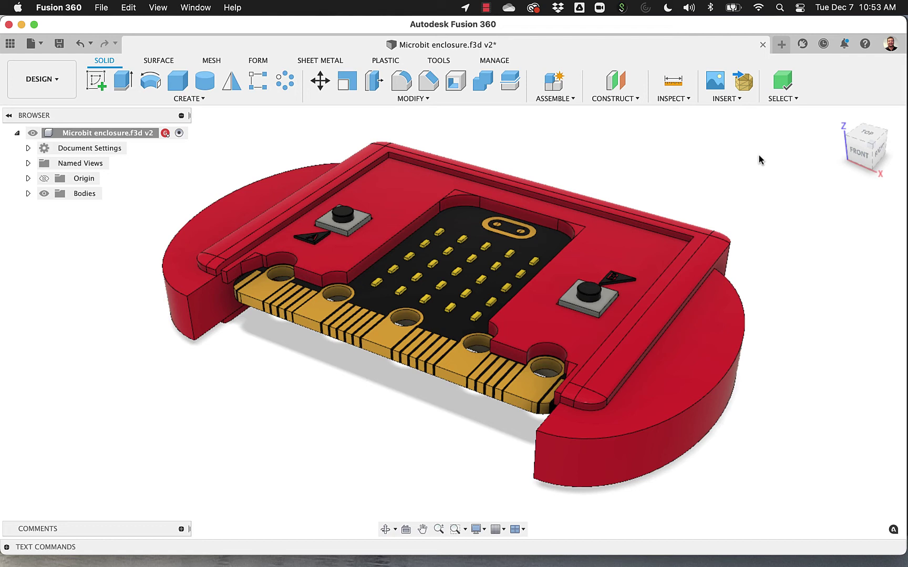
pyautogui.press('s')
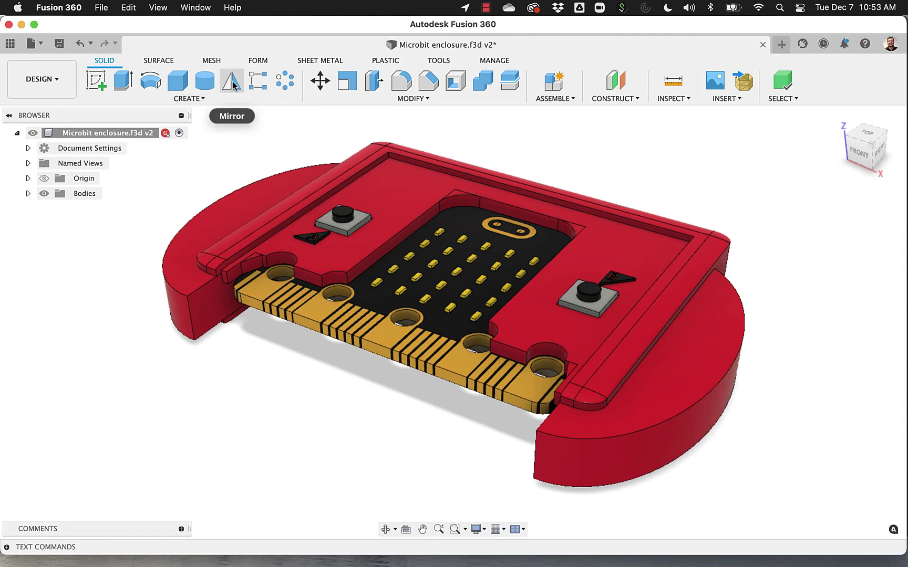
pyautogui.click(200, 99)
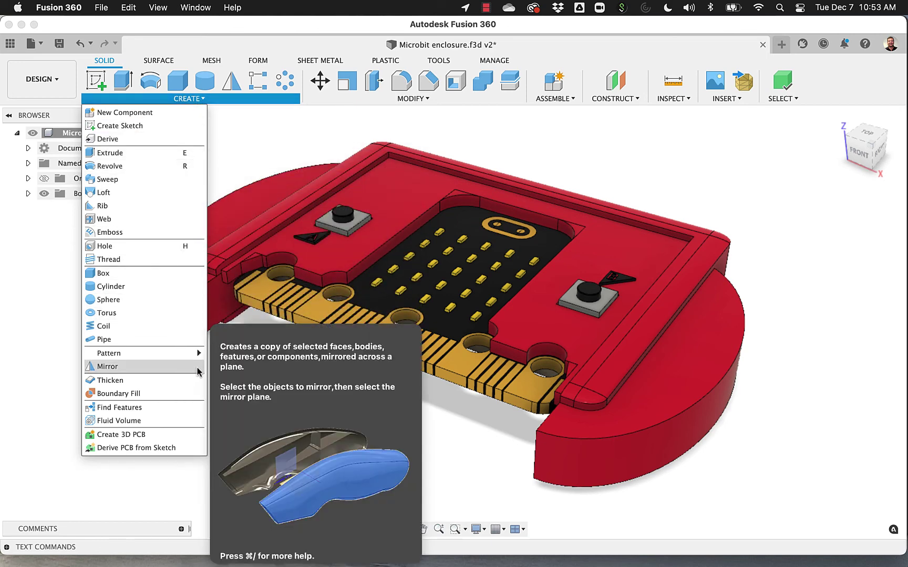
pyautogui.click(197, 367)
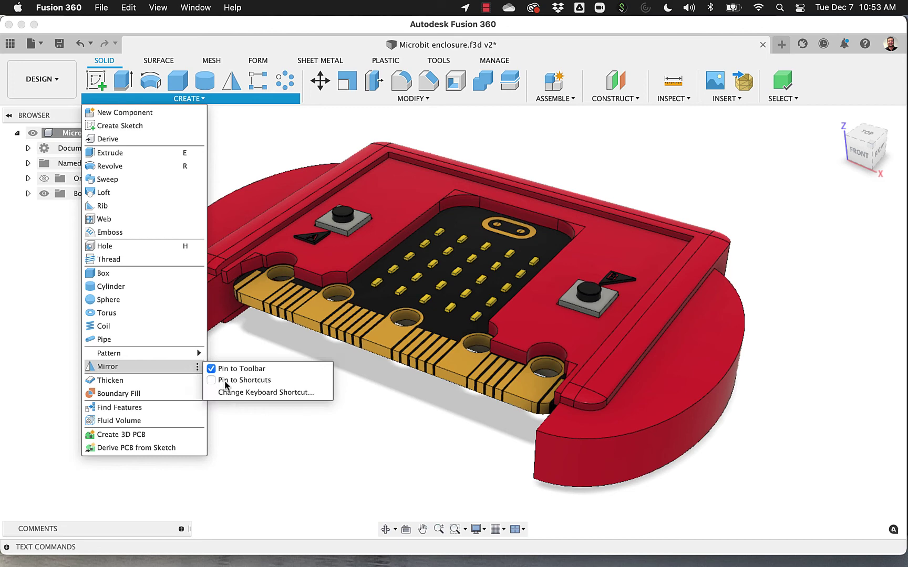
pyautogui.click(235, 393)
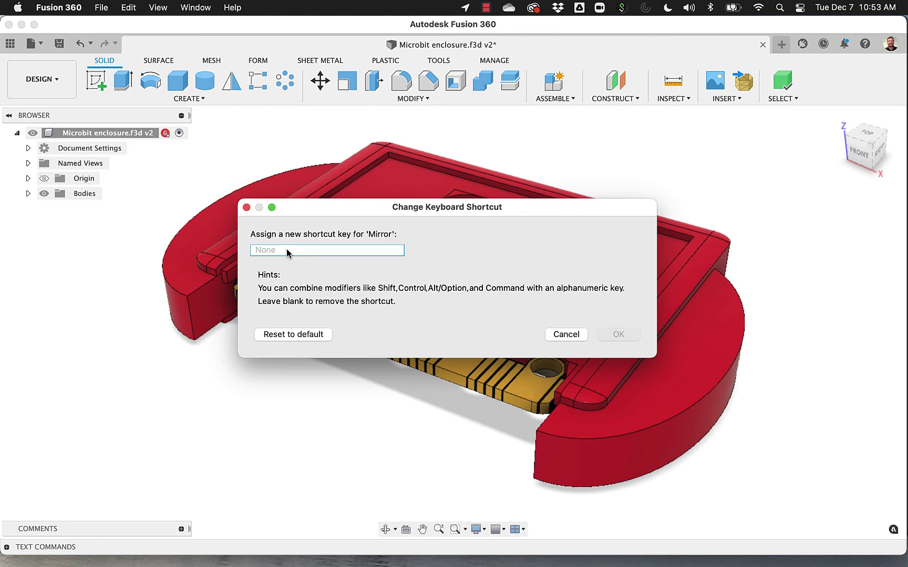
pyautogui.write('m')
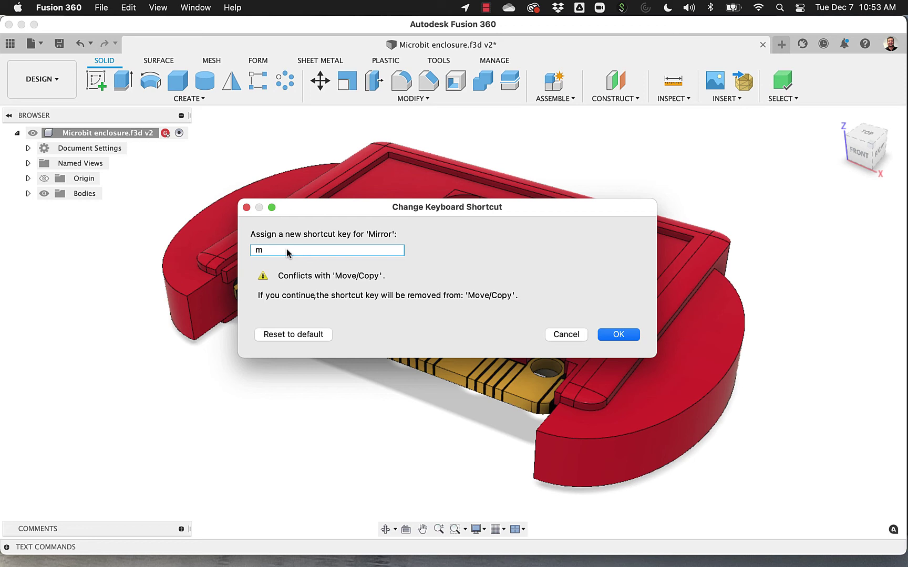
pyautogui.press('BackSpace')
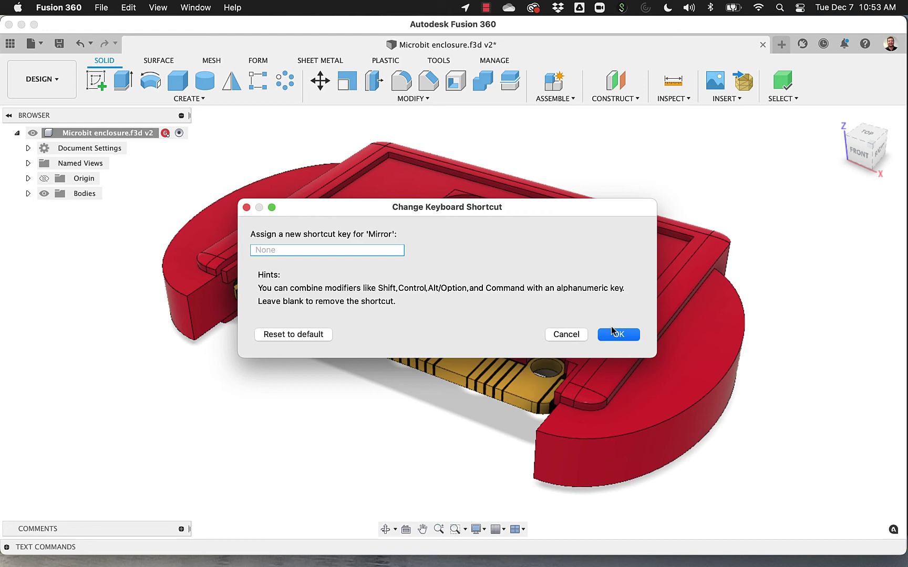
pyautogui.click(563, 337)
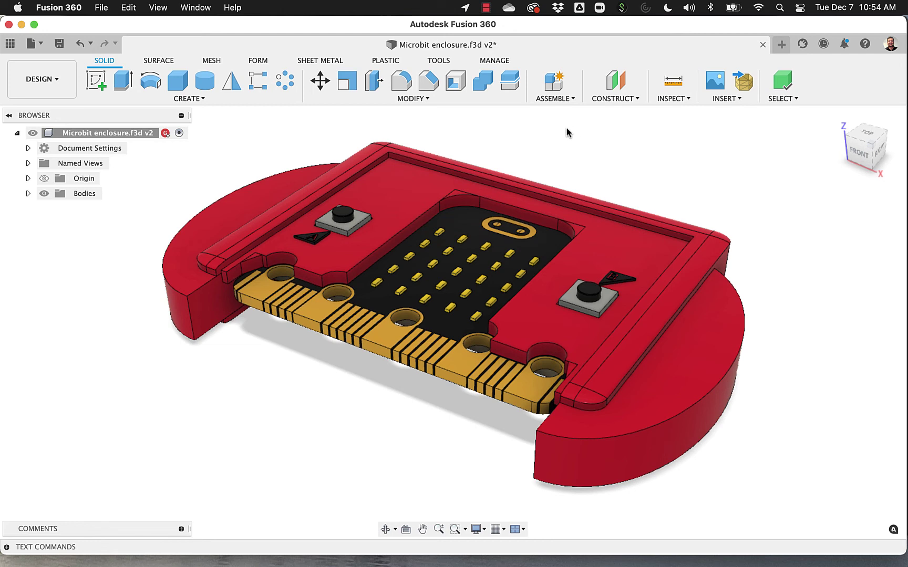
# Step: Unpin Revolve from the shortcuts box, leaving only Extrude and Fillet when pressing S
pyautogui.press('s')
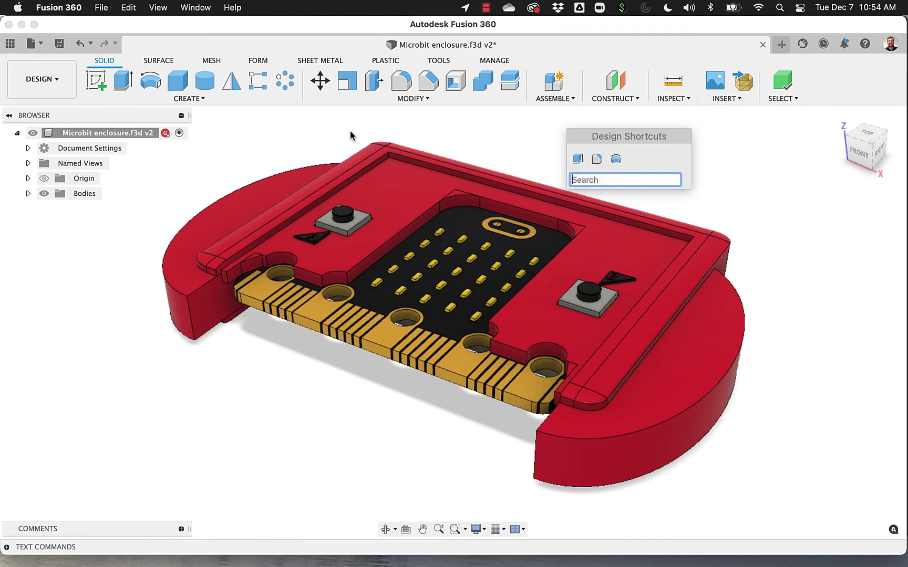
pyautogui.click(196, 99)
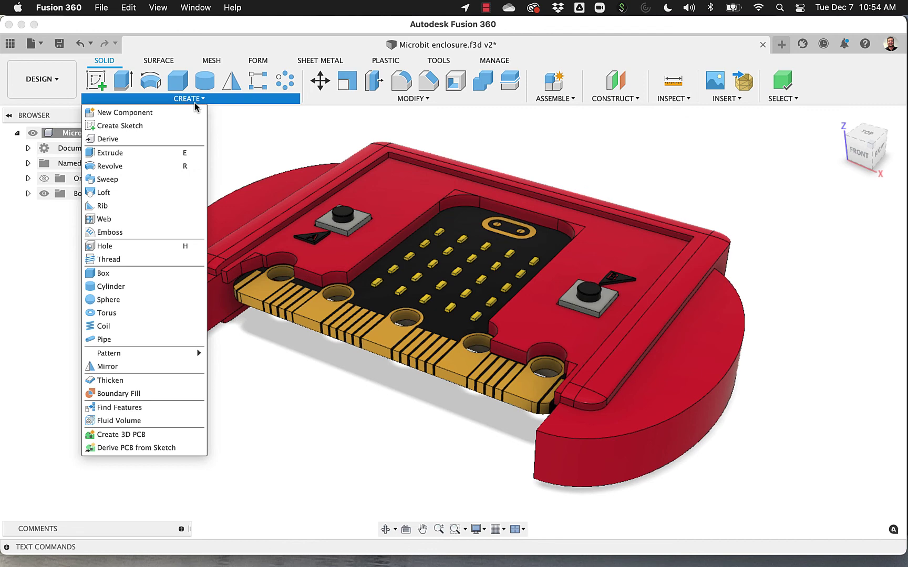
pyautogui.click(198, 167)
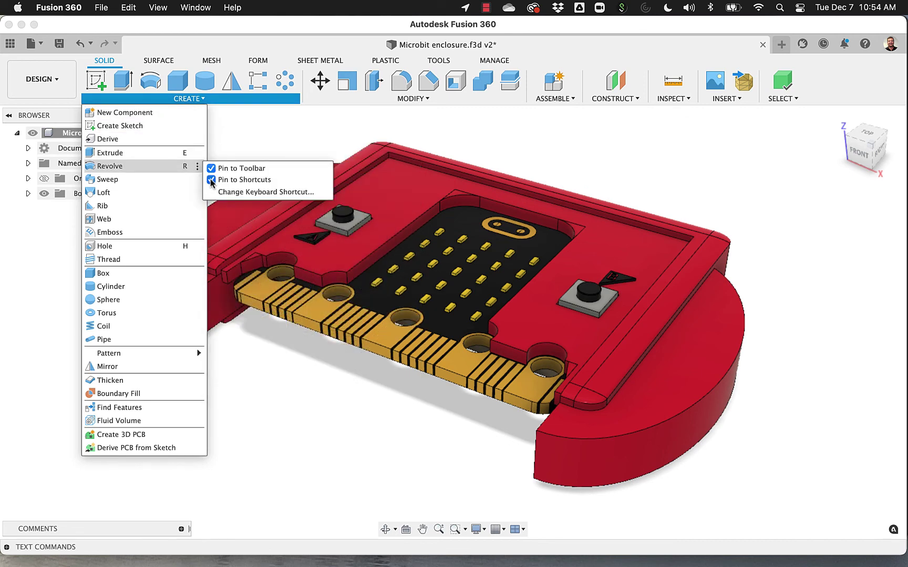
pyautogui.click(211, 181)
pyautogui.click(298, 122)
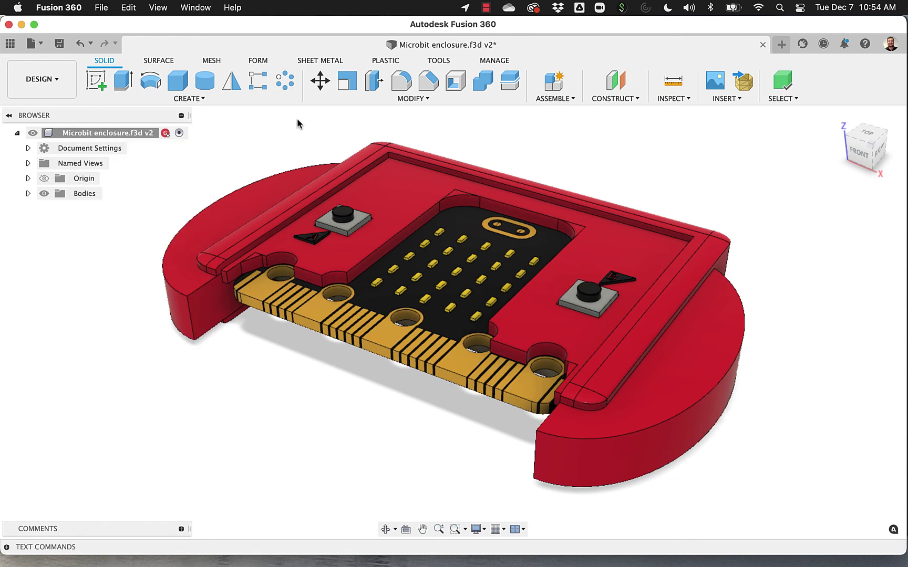
pyautogui.press('s')
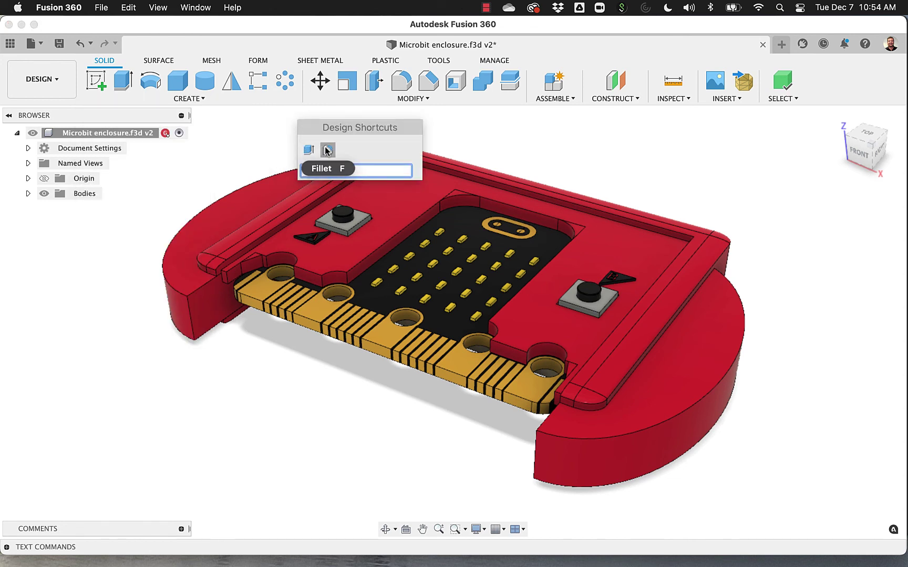
# Step: Pin Box and Cylinder to shortcuts and drag Box to the front, ahead of Extrude and Fillet
pyautogui.click(203, 100)
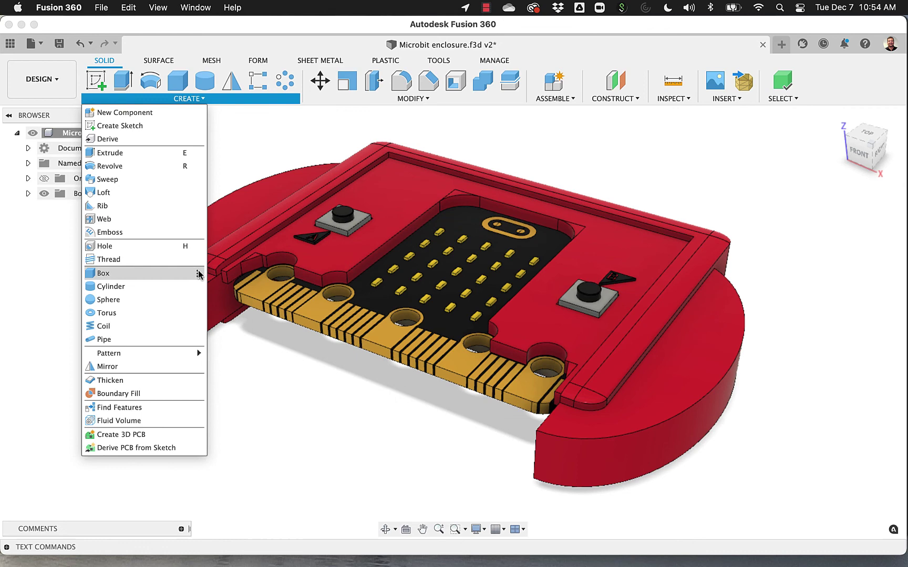
pyautogui.click(198, 274)
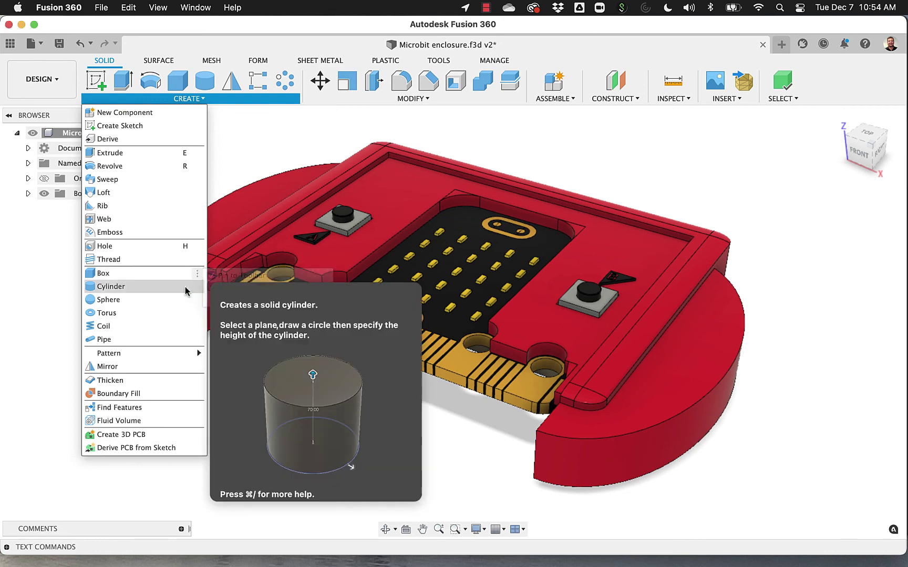
pyautogui.click(198, 288)
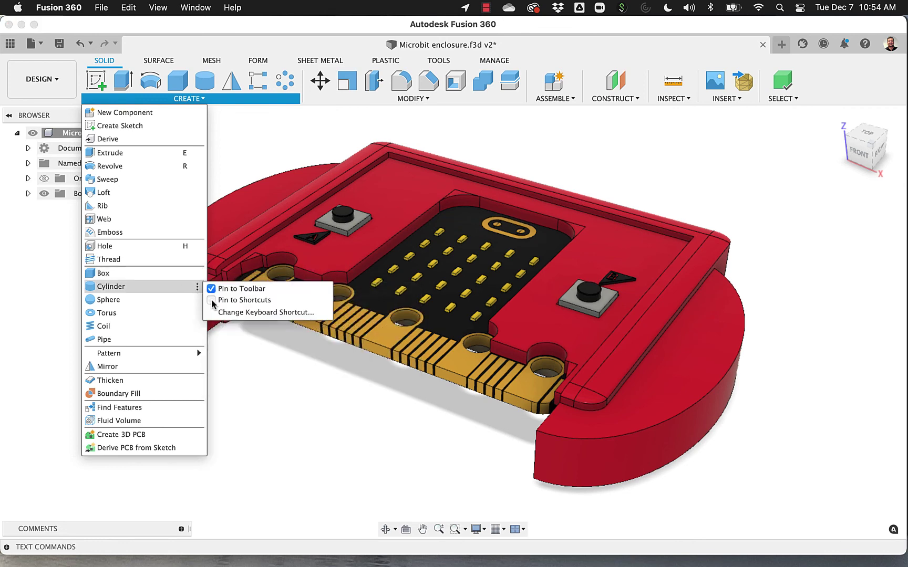
pyautogui.click(211, 301)
pyautogui.press('s')
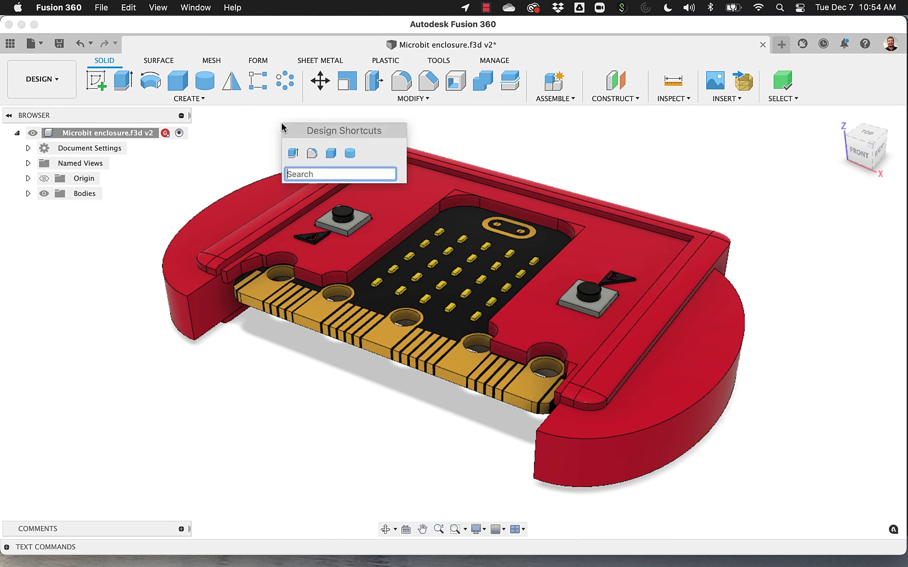
pyautogui.moveTo(329, 153)
pyautogui.mouseDown()
pyautogui.moveTo(294, 152)
pyautogui.moveTo(311, 153)
pyautogui.mouseUp()
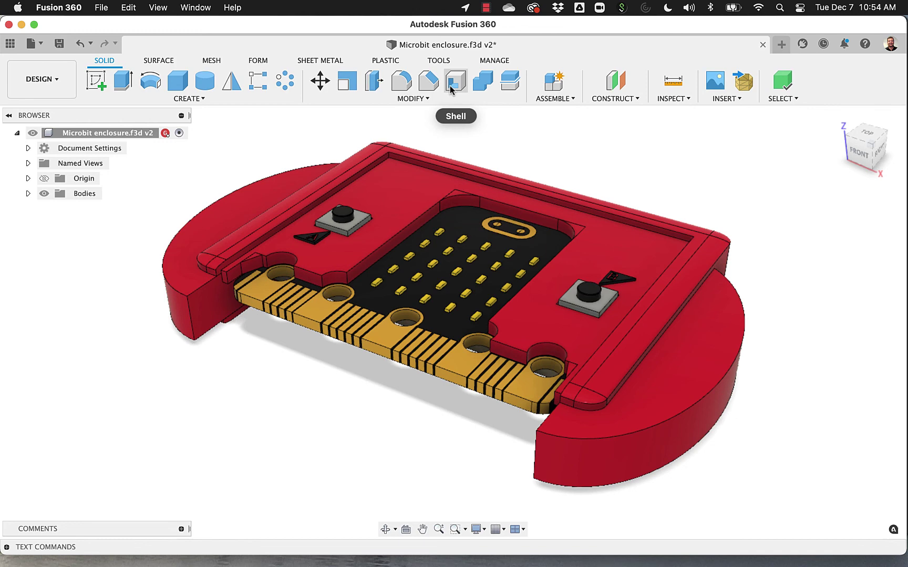
# Step: Pin Shell from the Modify menu to the shortcuts box
pyautogui.click(426, 99)
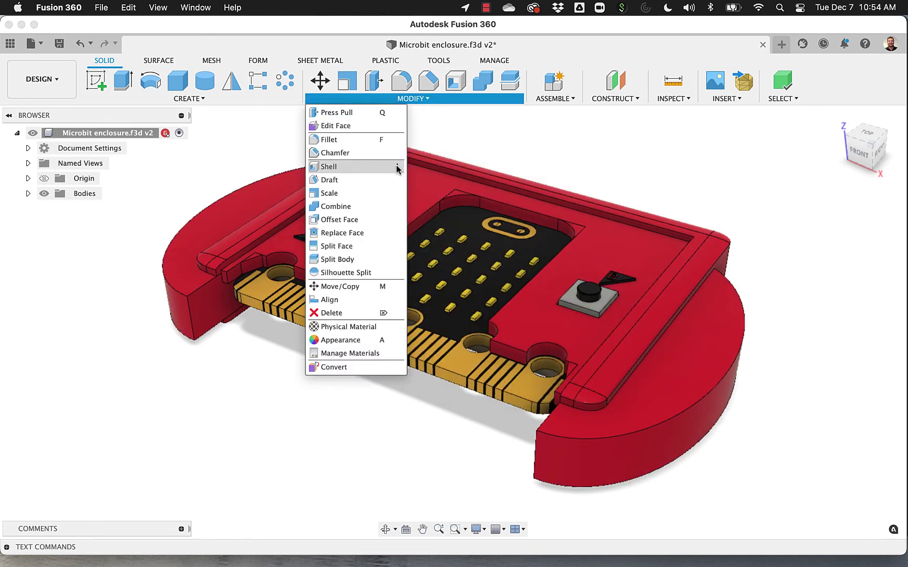
pyautogui.click(397, 168)
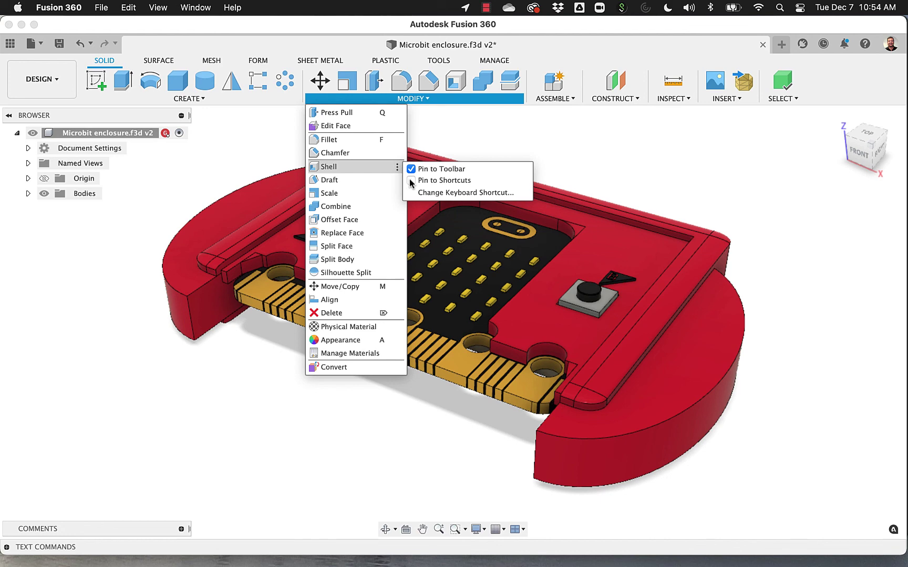
pyautogui.click(410, 179)
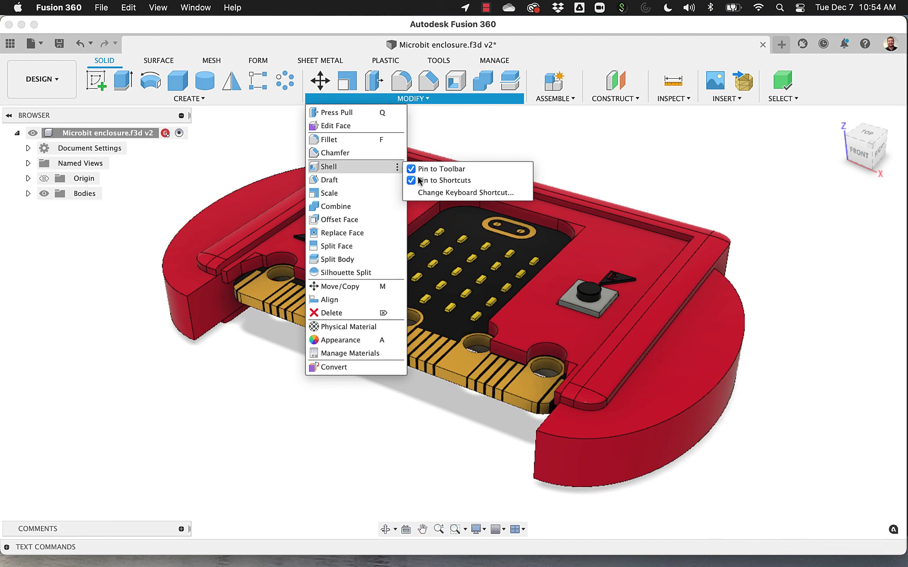
pyautogui.click(492, 135)
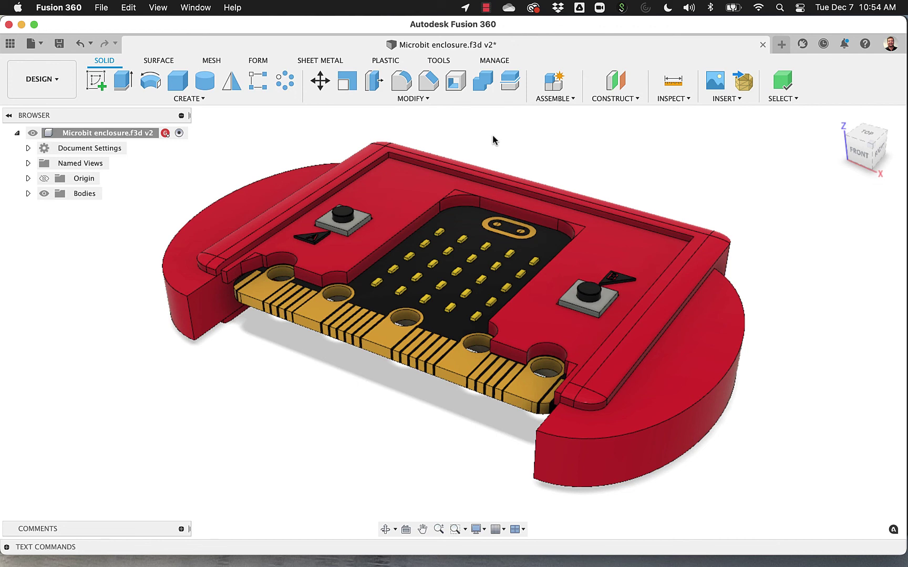
# Step: Show the S shortcuts box listing Box, Cylinder, Extrude, Fillet and Shell
pyautogui.press('s')
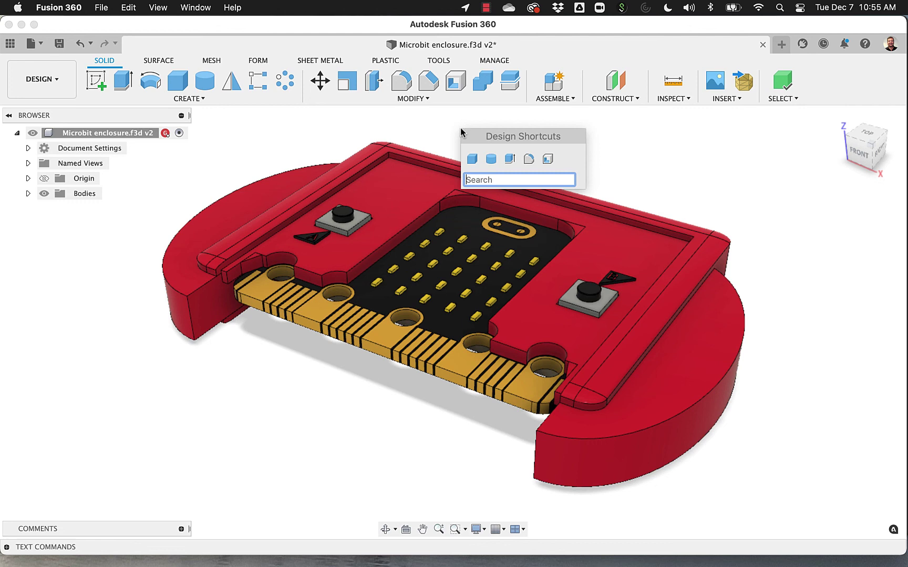